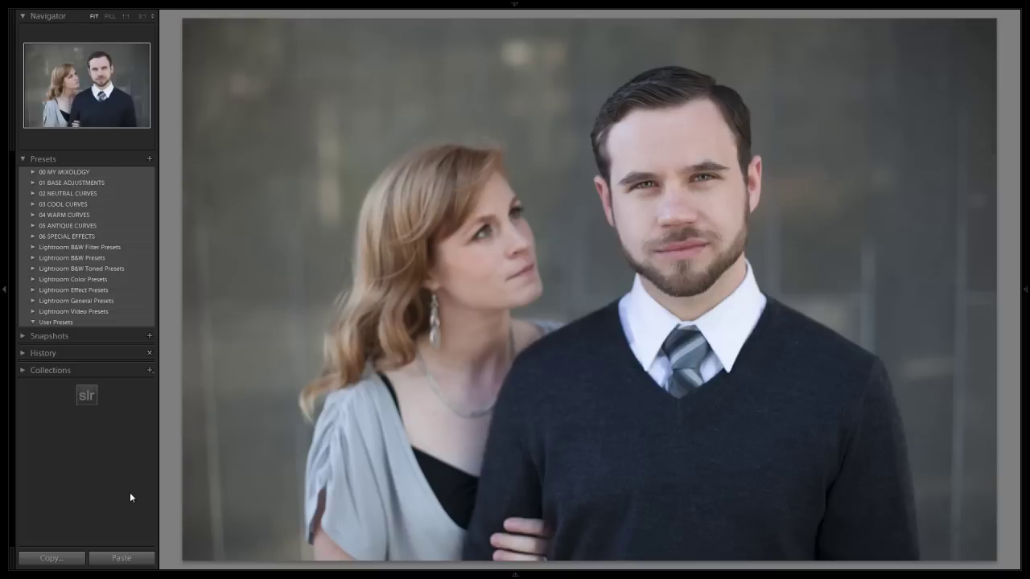
Step: Reset the portrait with 01 Standard Import (RESET), then expand the 01 BASE ADJUSTMENTS folder
{"action": "left_click", "coordinate": [32, 171]}
{"action": "left_click", "coordinate": [58, 182]}
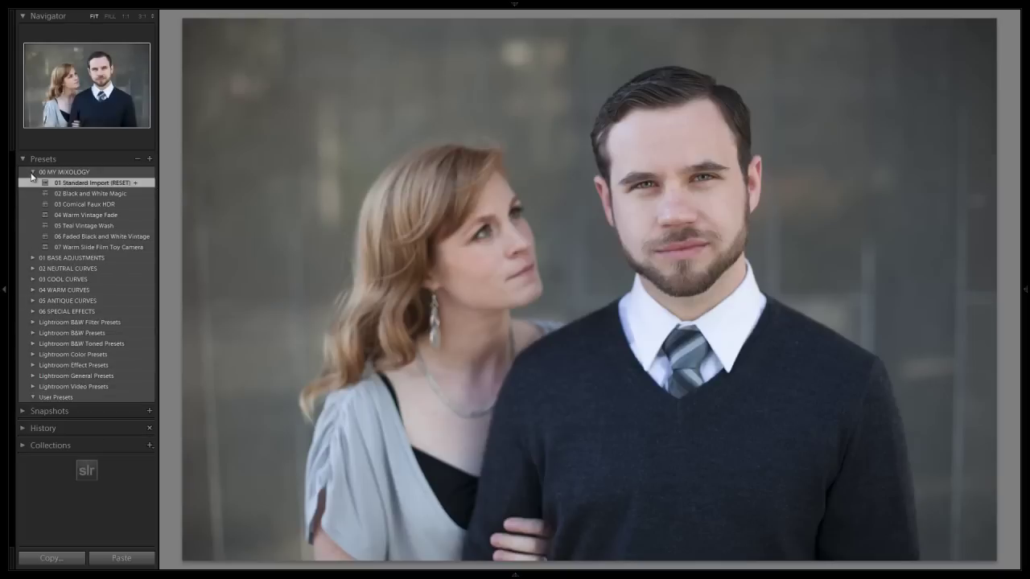
{"action": "left_click", "coordinate": [33, 172]}
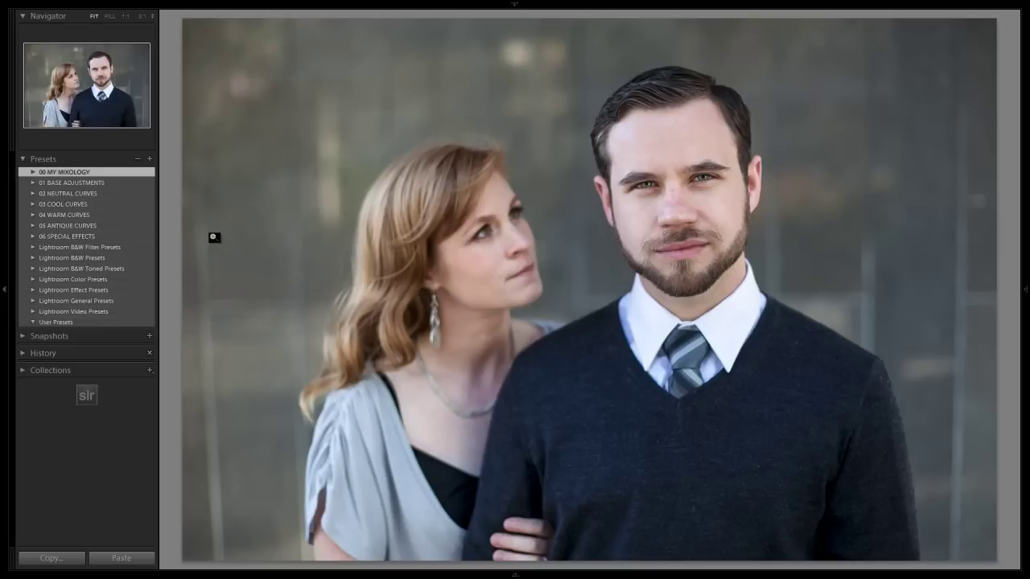
{"action": "left_click", "coordinate": [33, 184]}
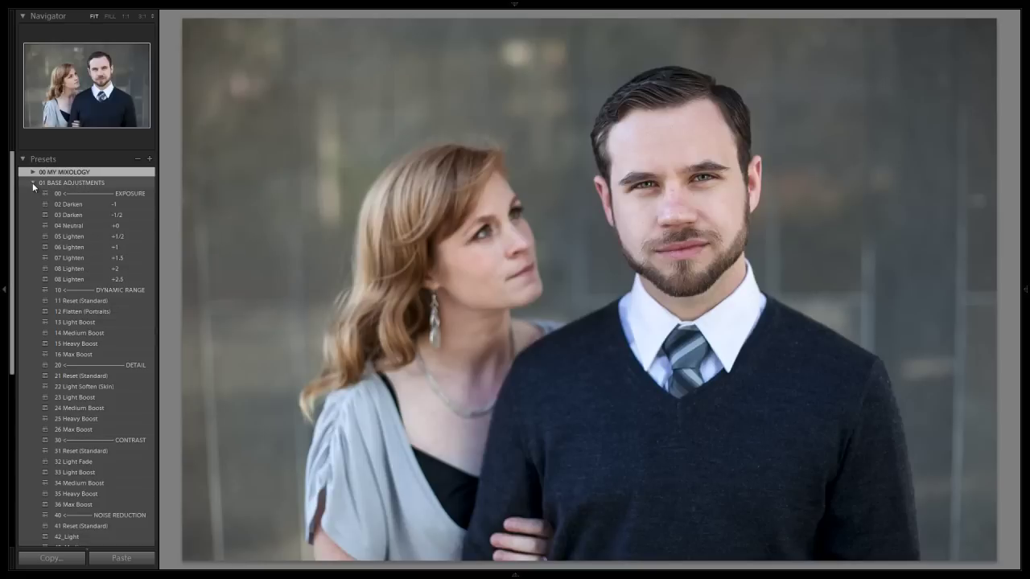
Step: Apply 12 Flatten (Portraits), 22 Light Soften (Skin) and 42_Light from 01 BASE ADJUSTMENTS
{"action": "left_click", "coordinate": [108, 312]}
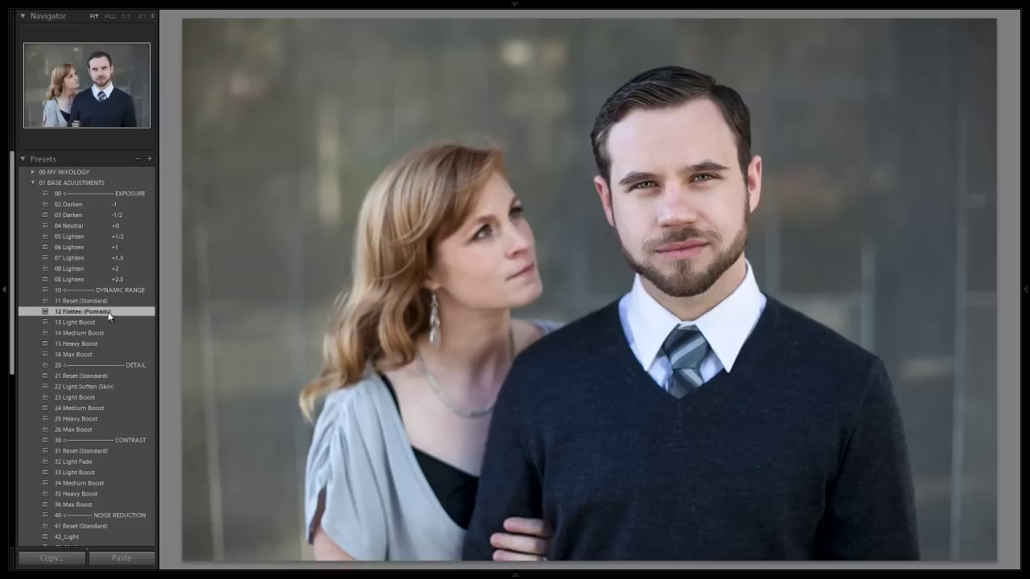
{"action": "scroll", "coordinate": [103, 312], "scroll_direction": "down", "scroll_amount": 3}
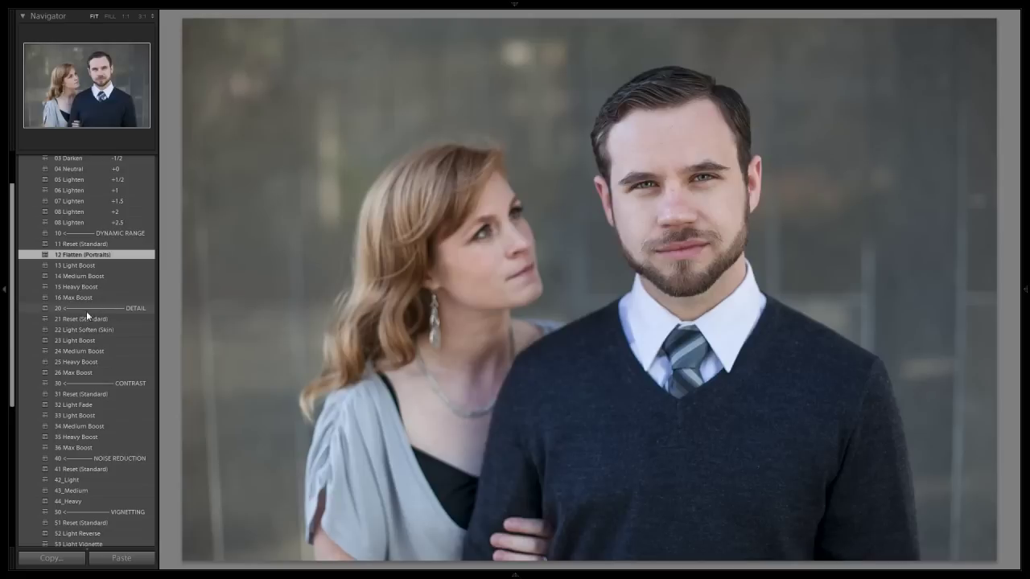
{"action": "left_click", "coordinate": [84, 329]}
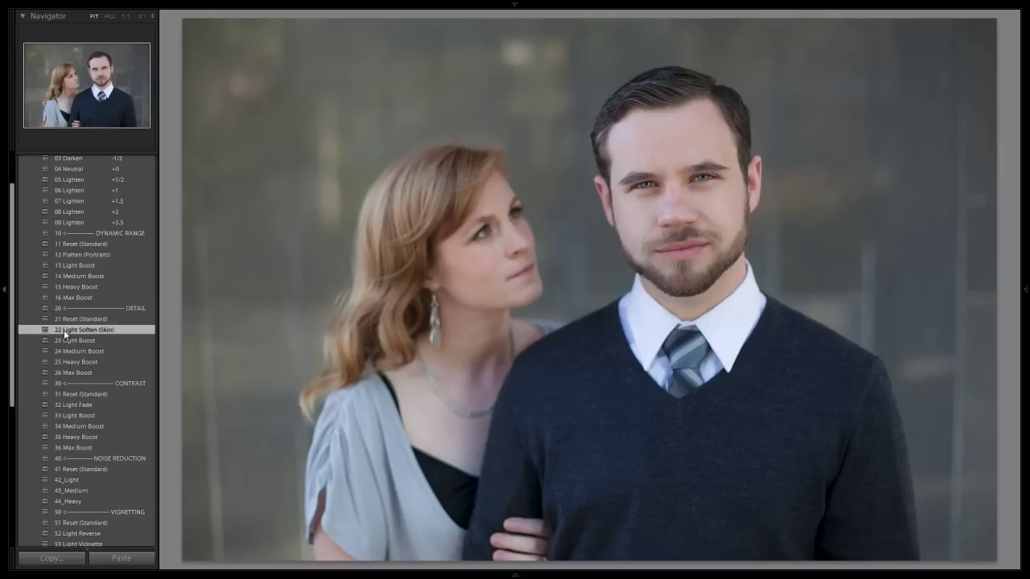
{"action": "scroll", "coordinate": [88, 329], "scroll_direction": "down", "scroll_amount": 3}
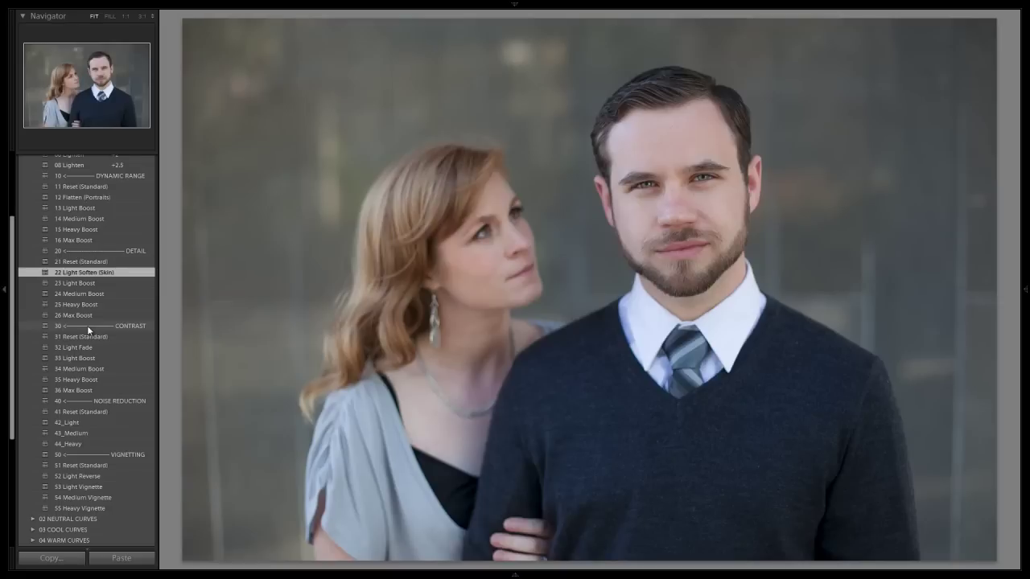
{"action": "scroll", "coordinate": [89, 330], "scroll_direction": "down", "scroll_amount": 3}
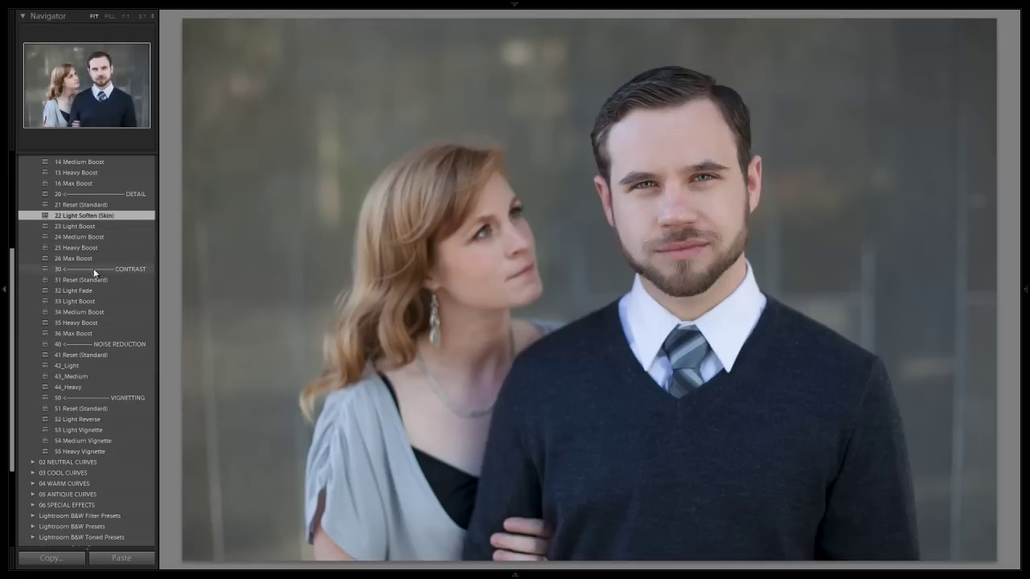
{"action": "left_click", "coordinate": [96, 366]}
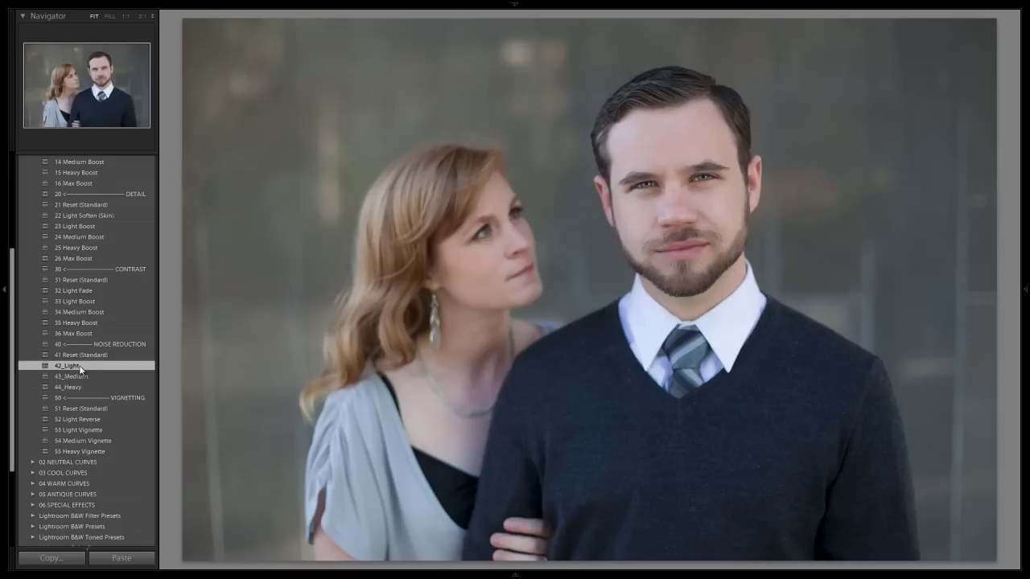
{"action": "left_click", "coordinate": [677, 206]}
{"action": "left_click", "coordinate": [671, 214]}
{"action": "left_click", "coordinate": [671, 214]}
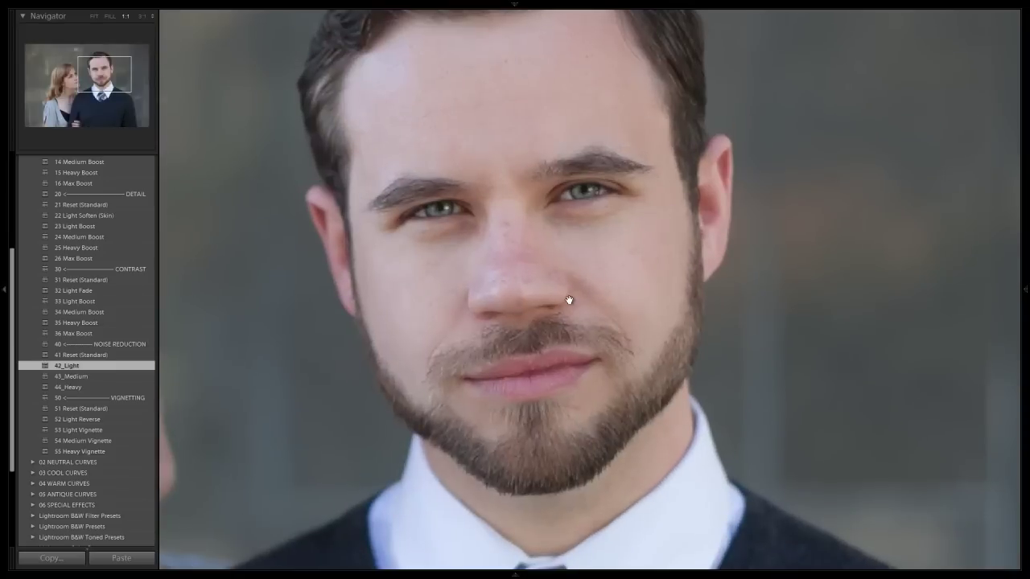
{"action": "left_click_drag", "start_coordinate": [582, 295], "coordinate": [607, 288]}
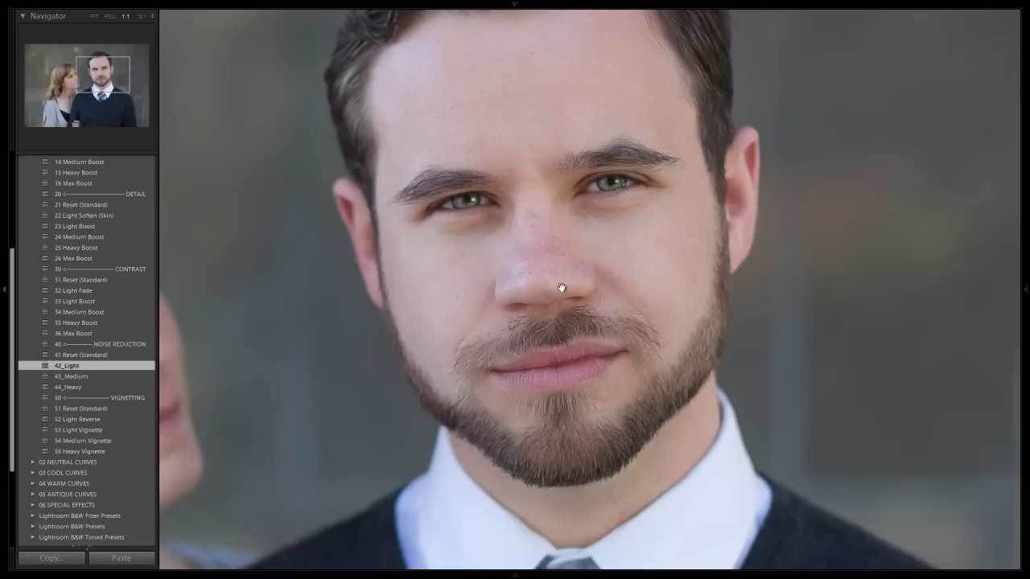
{"action": "scroll", "coordinate": [567, 242], "scroll_direction": "up", "scroll_amount": 2}
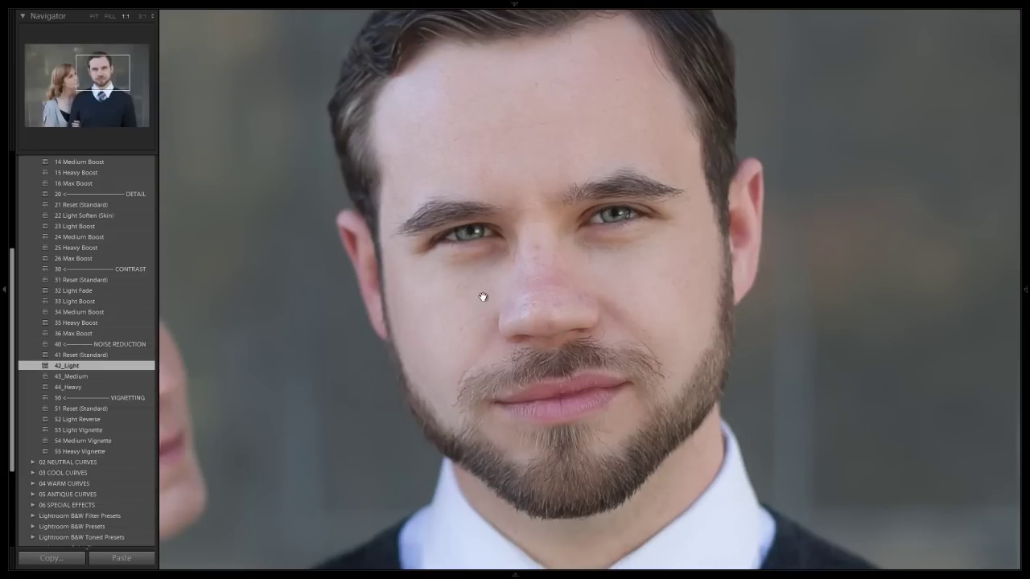
{"action": "left_click", "coordinate": [182, 378]}
{"action": "scroll", "coordinate": [87, 251], "scroll_direction": "up", "scroll_amount": 5}
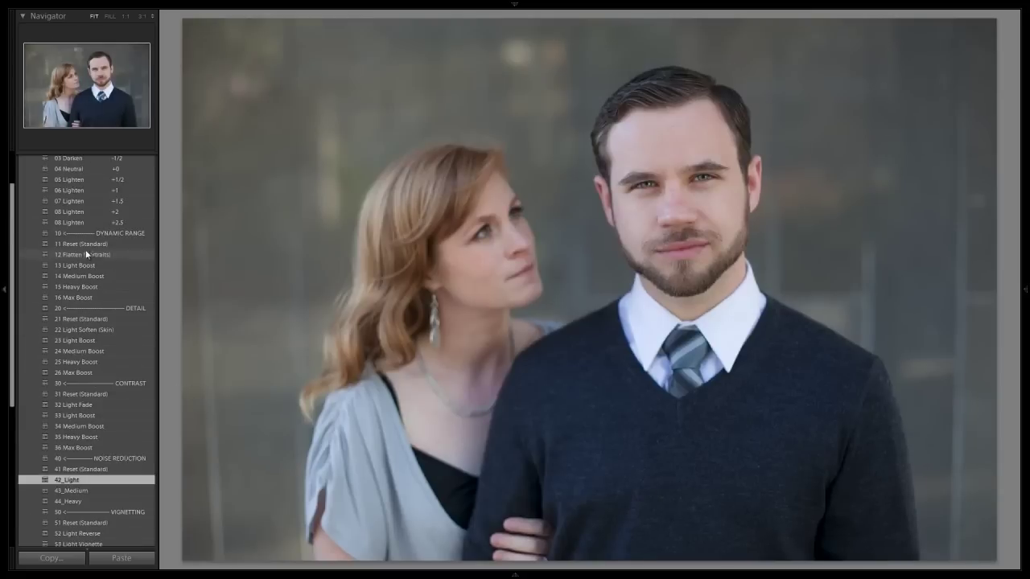
Step: Apply the 31 Ivory preset from the 02 NEUTRAL CURVES folder
{"action": "left_click", "coordinate": [33, 184]}
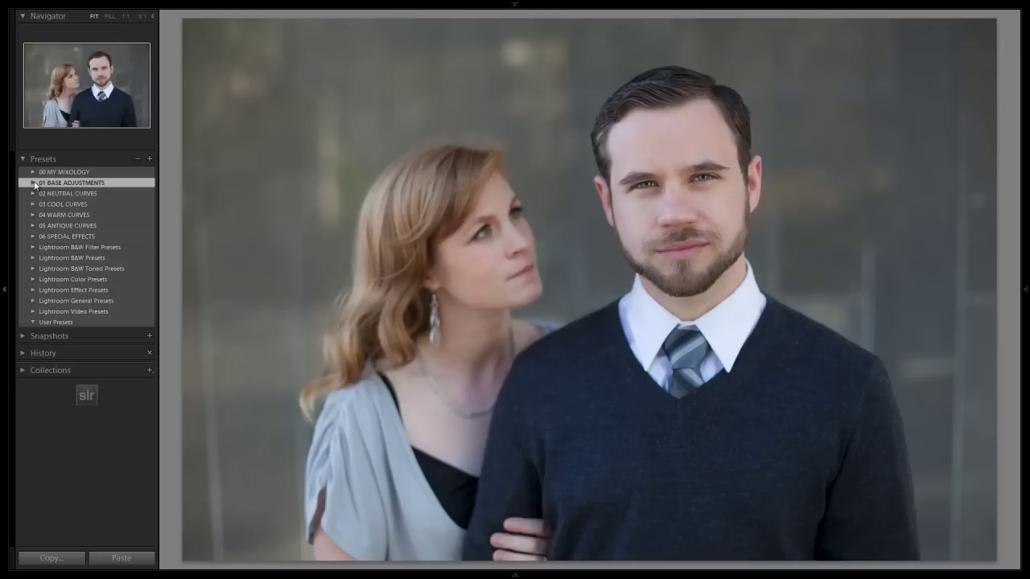
{"action": "left_click", "coordinate": [33, 194]}
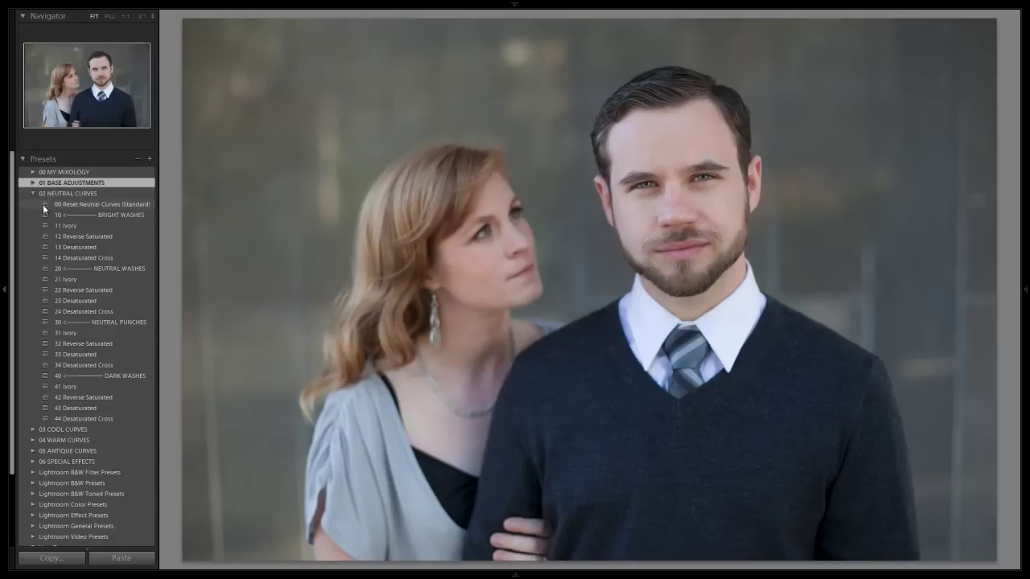
{"action": "left_click", "coordinate": [73, 332]}
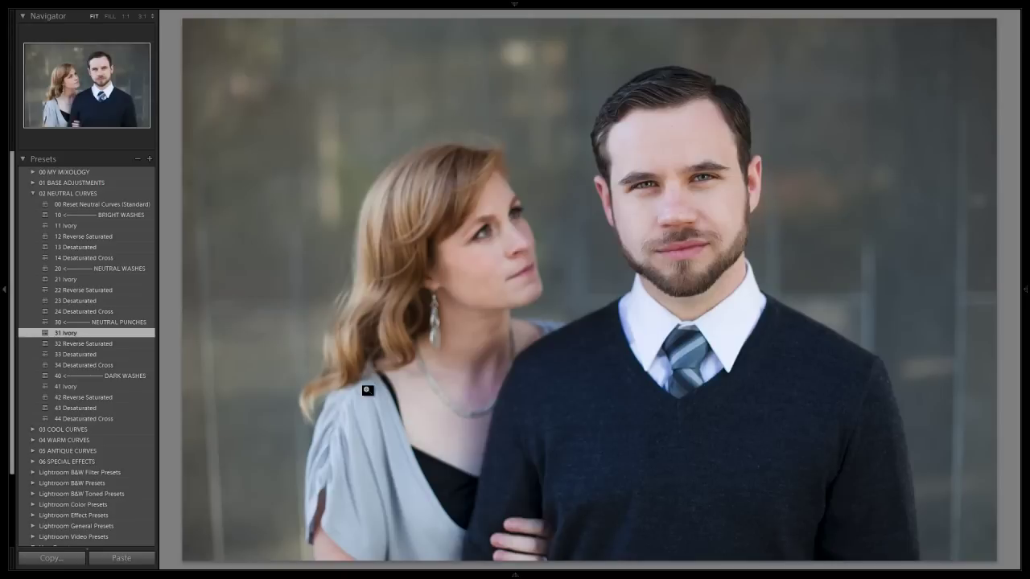
Step: Start a new develop preset in the expanded 00 MY MIXOLOGY folder
{"action": "left_click", "coordinate": [30, 193]}
{"action": "left_click", "coordinate": [32, 173]}
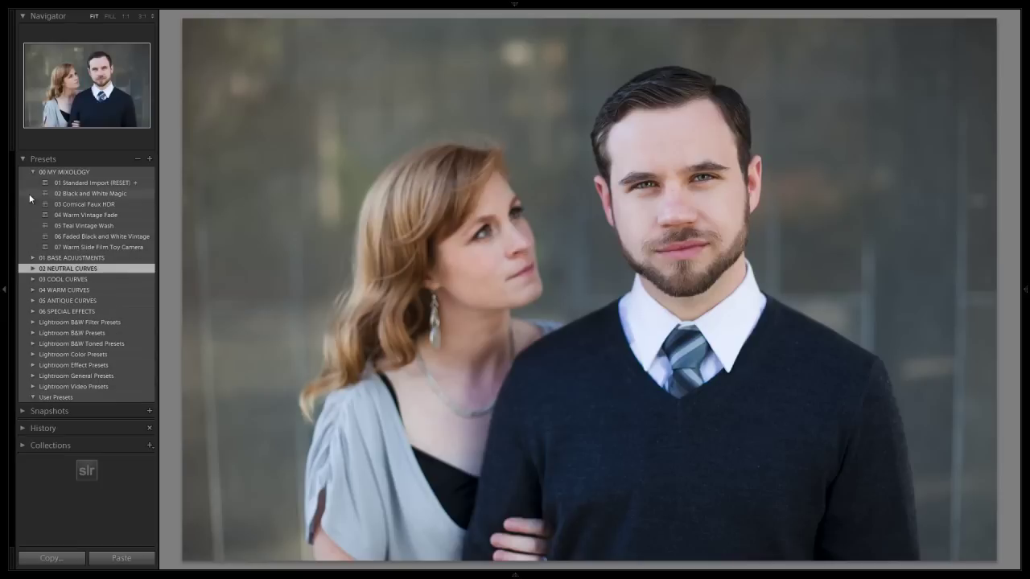
{"action": "left_click", "coordinate": [149, 159]}
Step: Create the preset '08 Portrait Magic' in 00 MY MIXOLOGY with all settings checked
{"action": "type", "text": "08"}
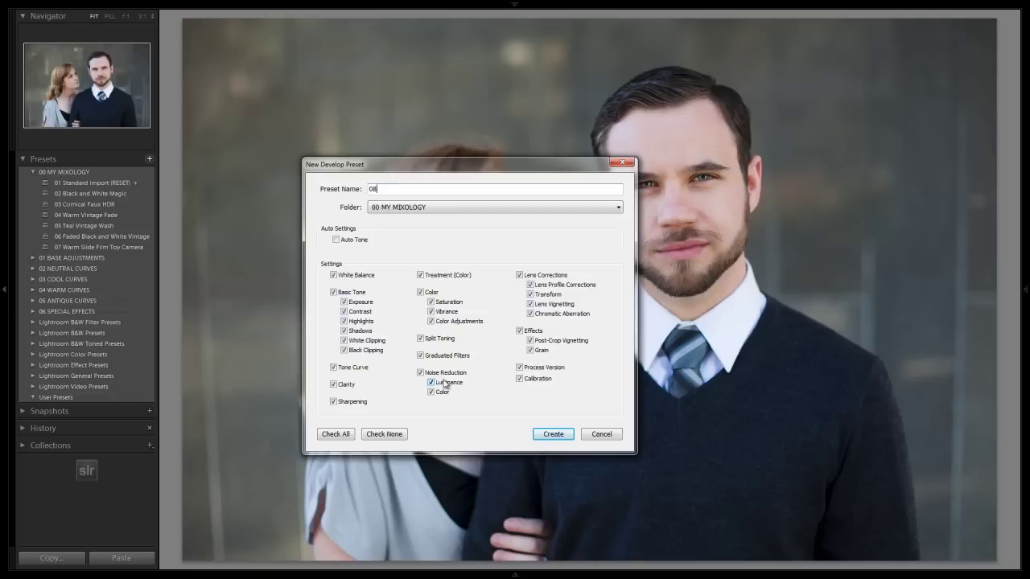
{"action": "type", "text": " Portrait Magic"}
{"action": "left_click", "coordinate": [332, 435]}
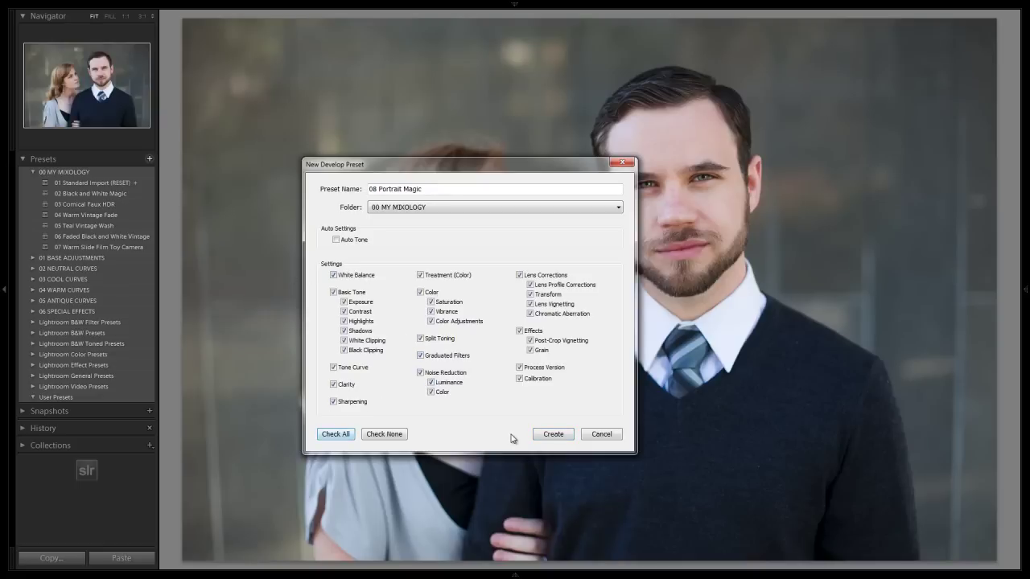
{"action": "left_click", "coordinate": [553, 435]}
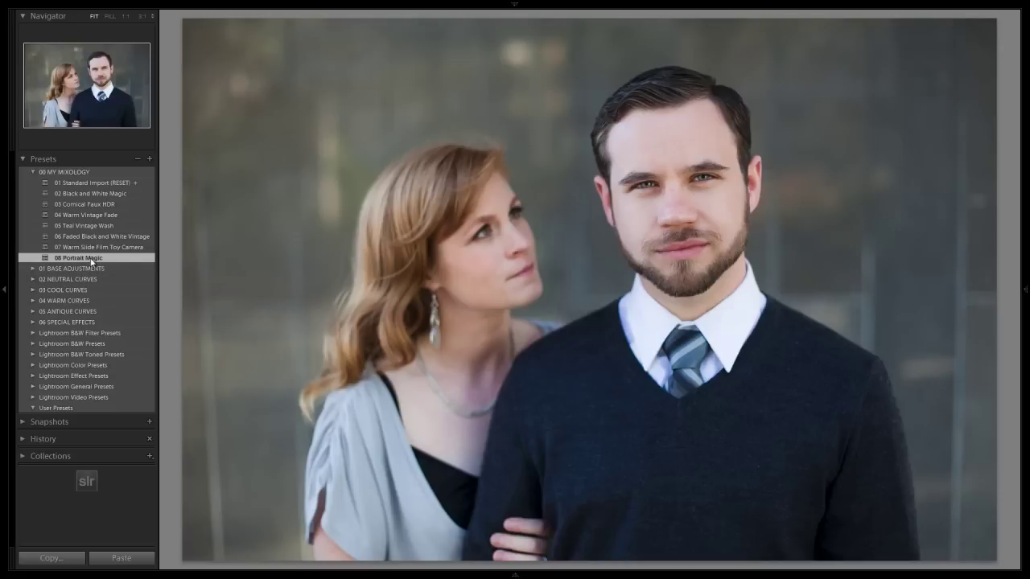
Step: Open the smiling couple close-up from the filmstrip and apply 08 Portrait Magic
{"action": "left_click", "coordinate": [514, 574]}
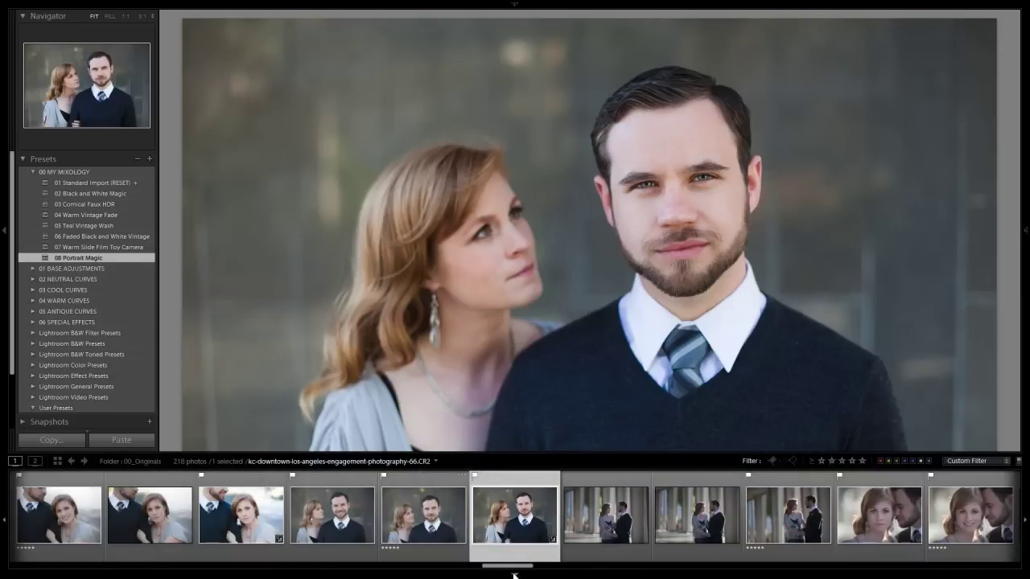
{"action": "scroll", "coordinate": [540, 536], "scroll_direction": "up", "scroll_amount": 3}
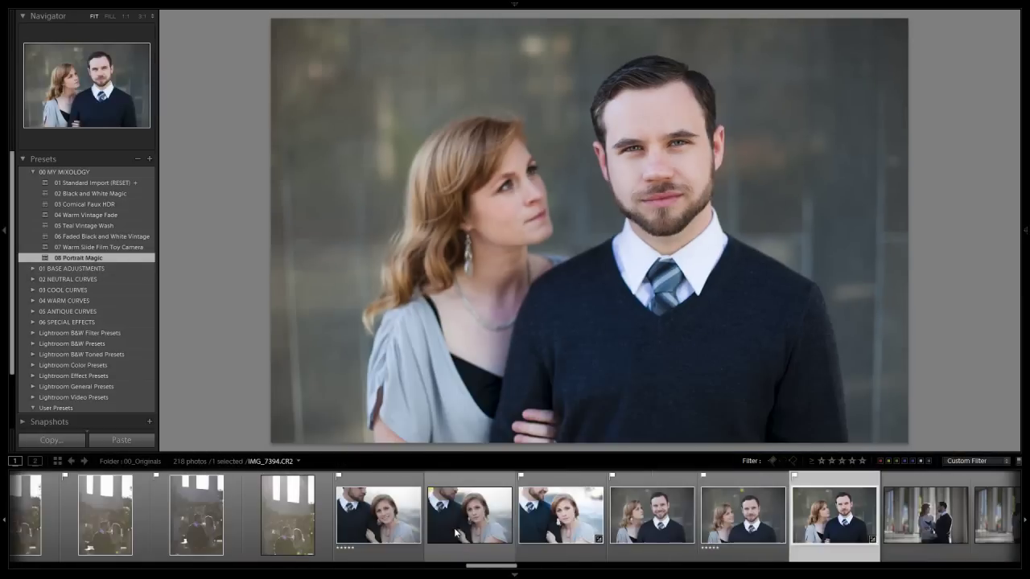
{"action": "left_click", "coordinate": [371, 517]}
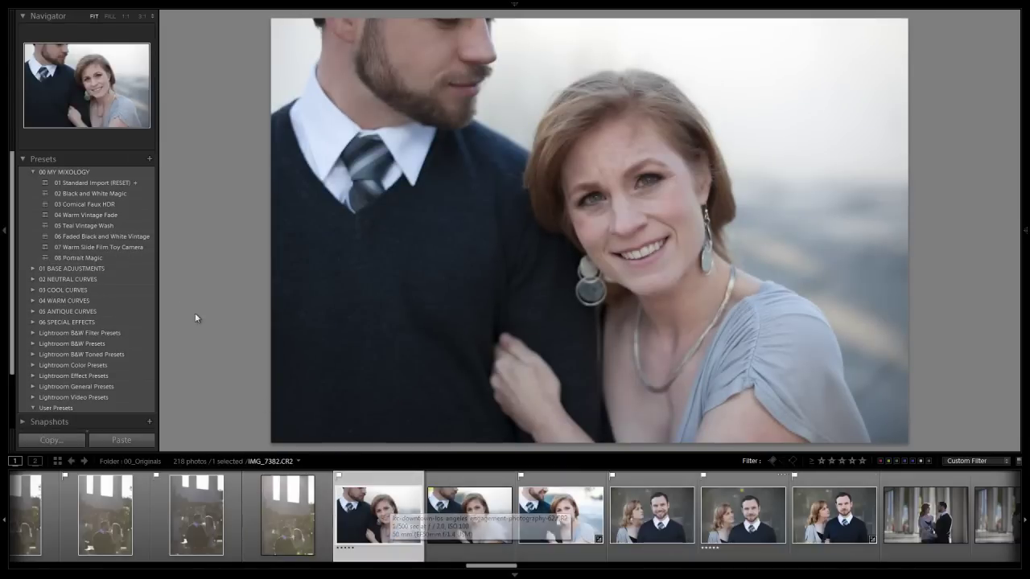
{"action": "left_click", "coordinate": [84, 258]}
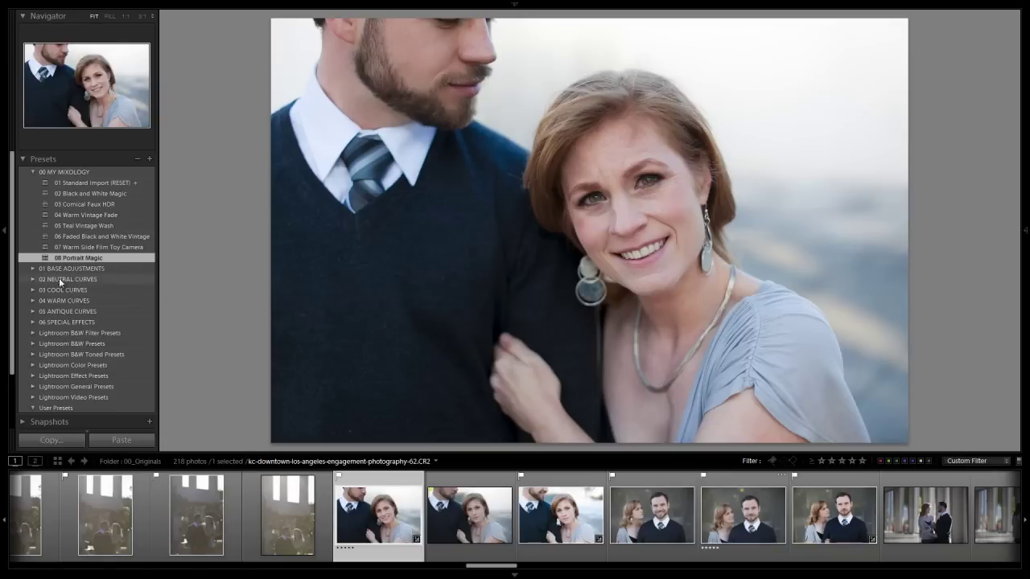
Step: Add 05 Lighten +1/2, lower Exposure to +0.30, and compare before/after
{"action": "left_click", "coordinate": [34, 267]}
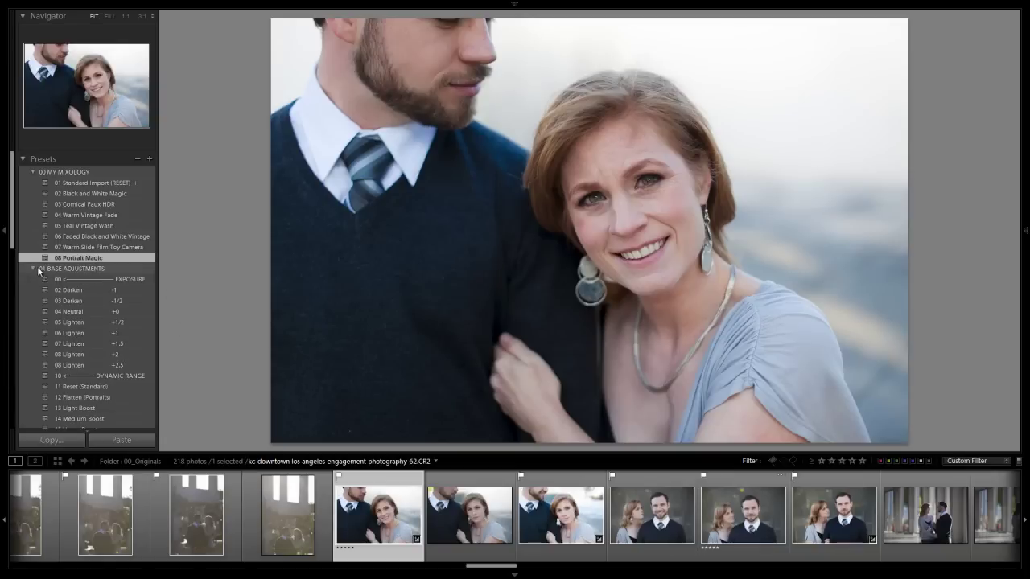
{"action": "left_click", "coordinate": [106, 322]}
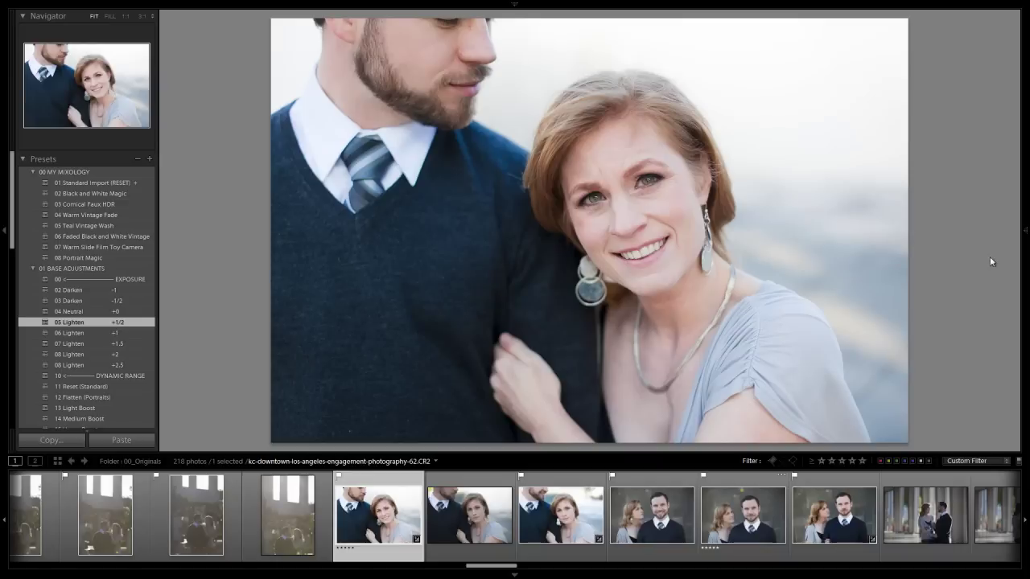
{"action": "left_click", "coordinate": [1025, 257]}
{"action": "key", "text": "Down"}
{"action": "key", "text": "Down"}
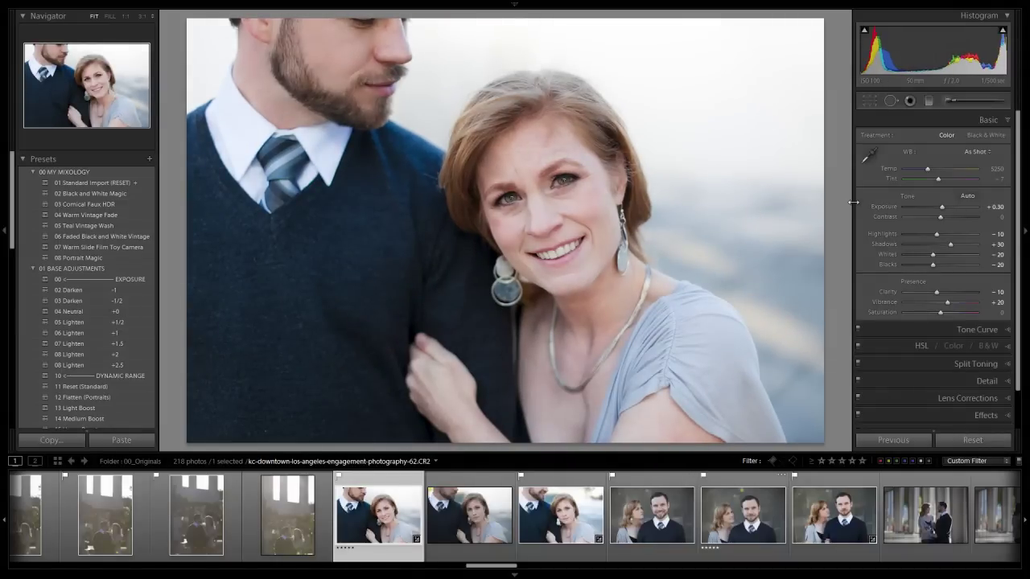
{"action": "key", "text": "backslash"}
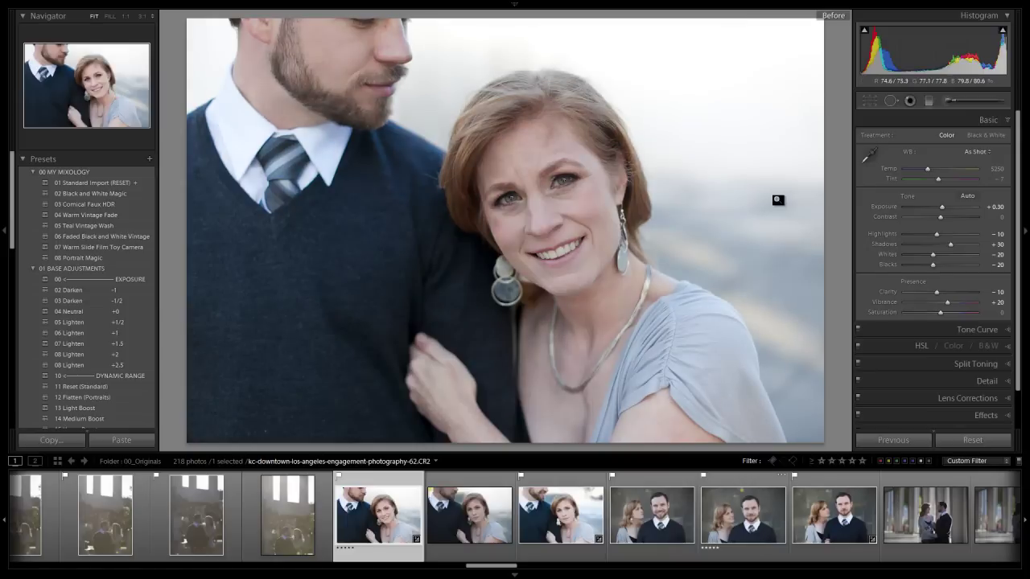
{"action": "key", "text": "backslash"}
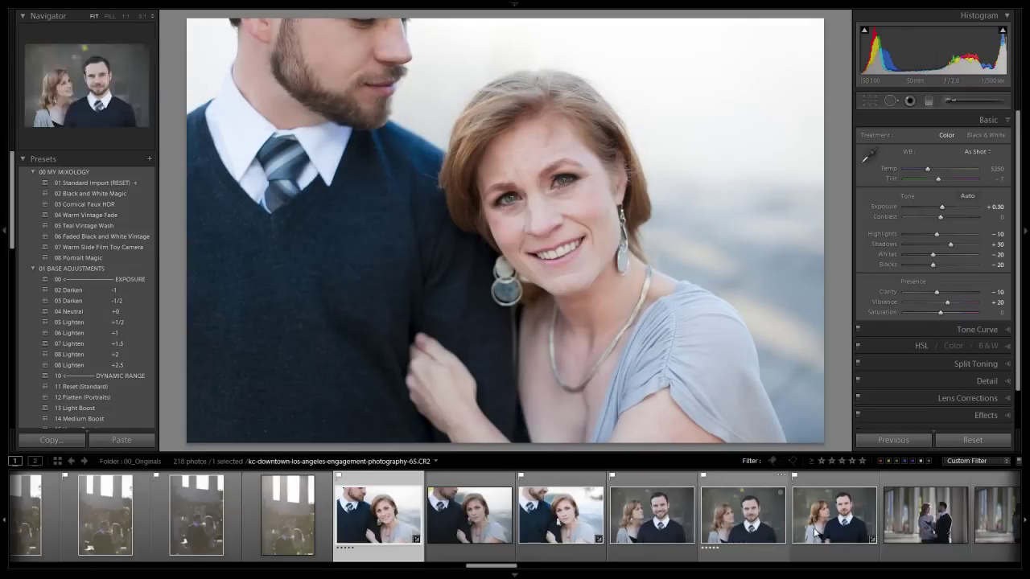
Step: Open the man-in-front portrait, view its original, and collapse the right adjustment panels
{"action": "left_click", "coordinate": [839, 527]}
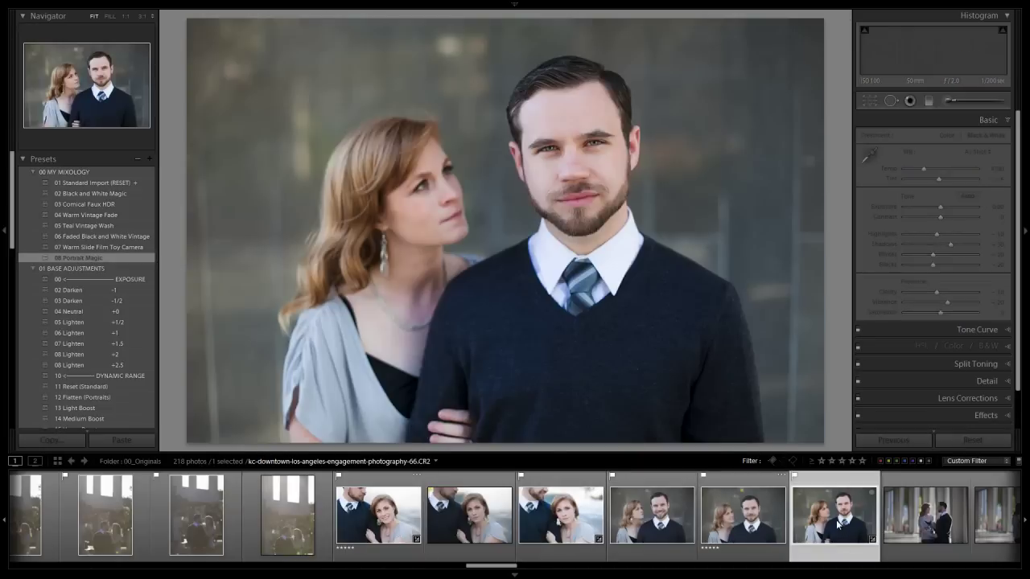
{"action": "key", "text": "backslash"}
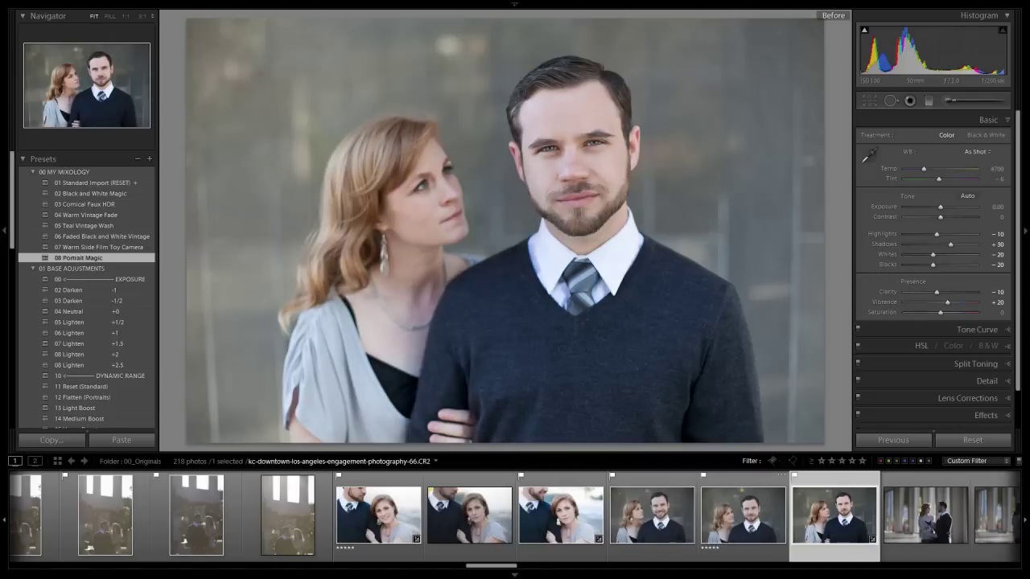
{"action": "left_click", "coordinate": [1022, 291]}
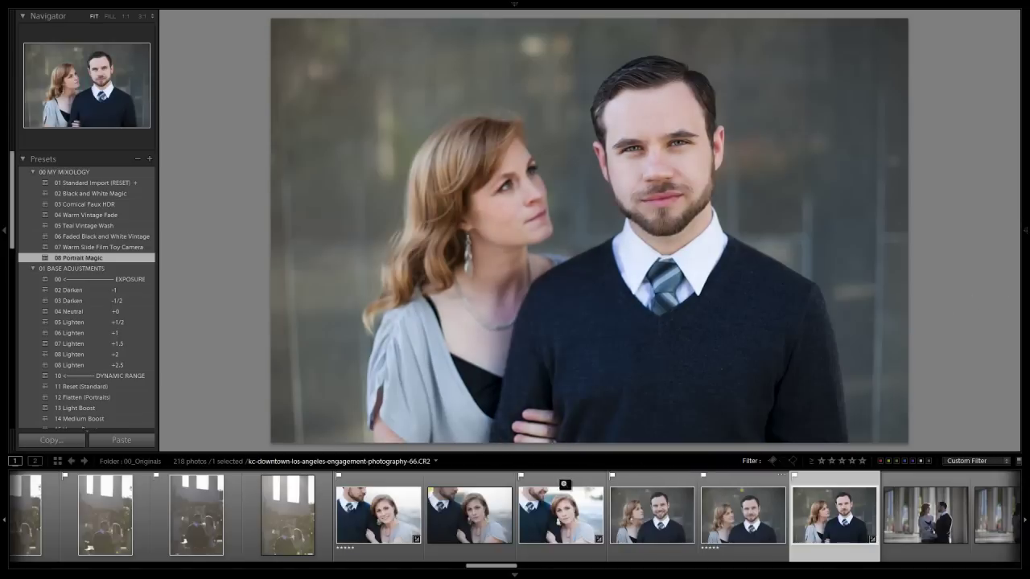
{"action": "left_click", "coordinate": [486, 502]}
{"action": "scroll", "coordinate": [486, 507], "scroll_direction": "up", "scroll_amount": 10}
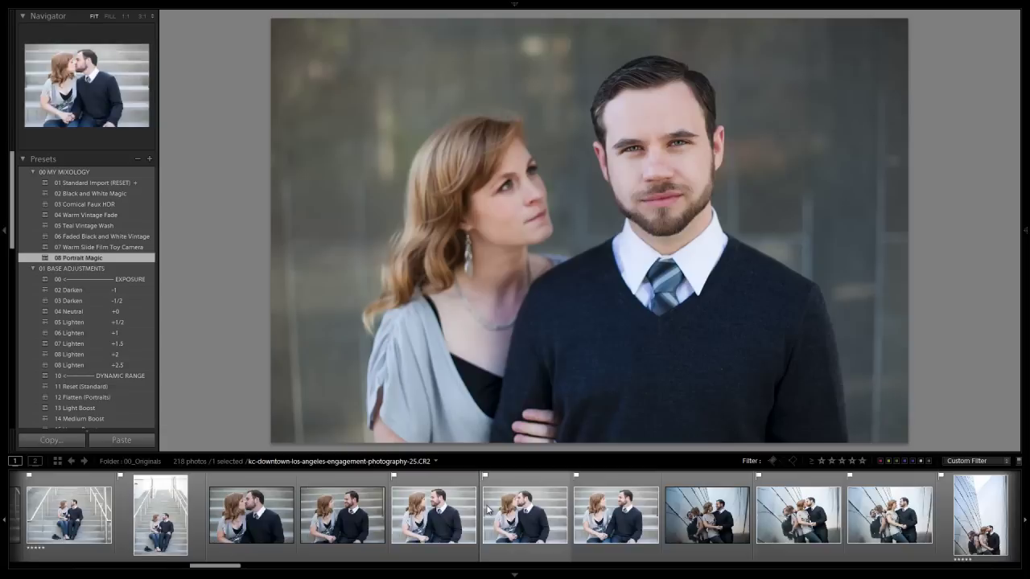
{"action": "scroll", "coordinate": [475, 535], "scroll_direction": "up", "scroll_amount": 4}
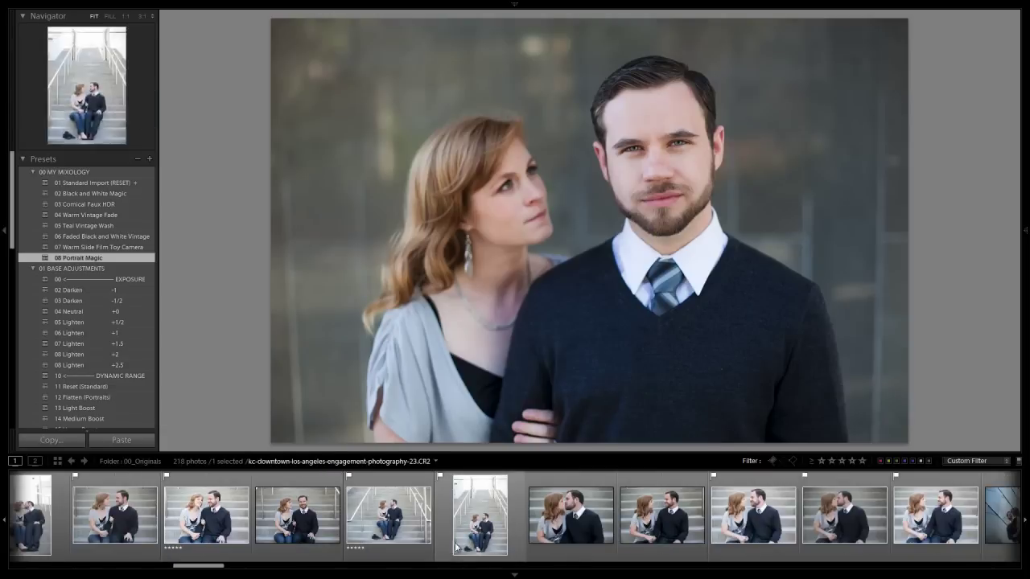
Step: Give the couple laughing on the stairs 08 Portrait Magic plus 53 Light Vignette
{"action": "left_click", "coordinate": [124, 523]}
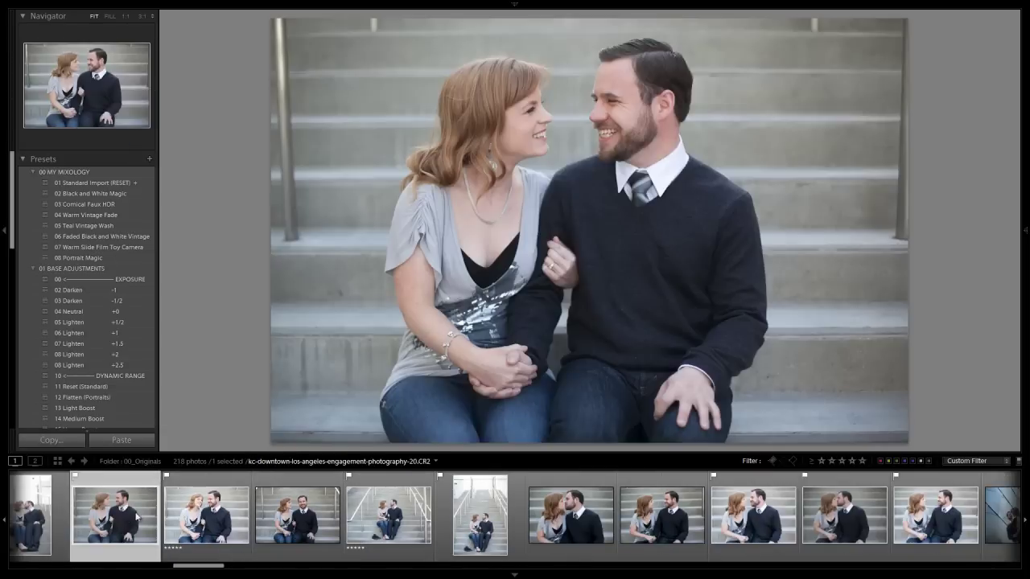
{"action": "left_click", "coordinate": [99, 258]}
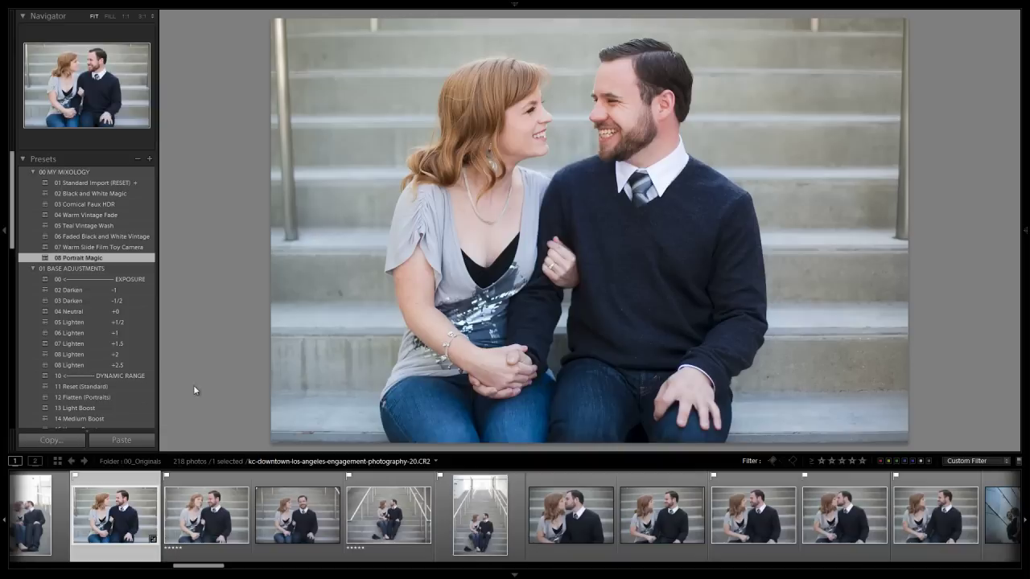
{"action": "scroll", "coordinate": [113, 372], "scroll_direction": "down", "scroll_amount": 8}
{"action": "scroll", "coordinate": [108, 369], "scroll_direction": "down", "scroll_amount": 5}
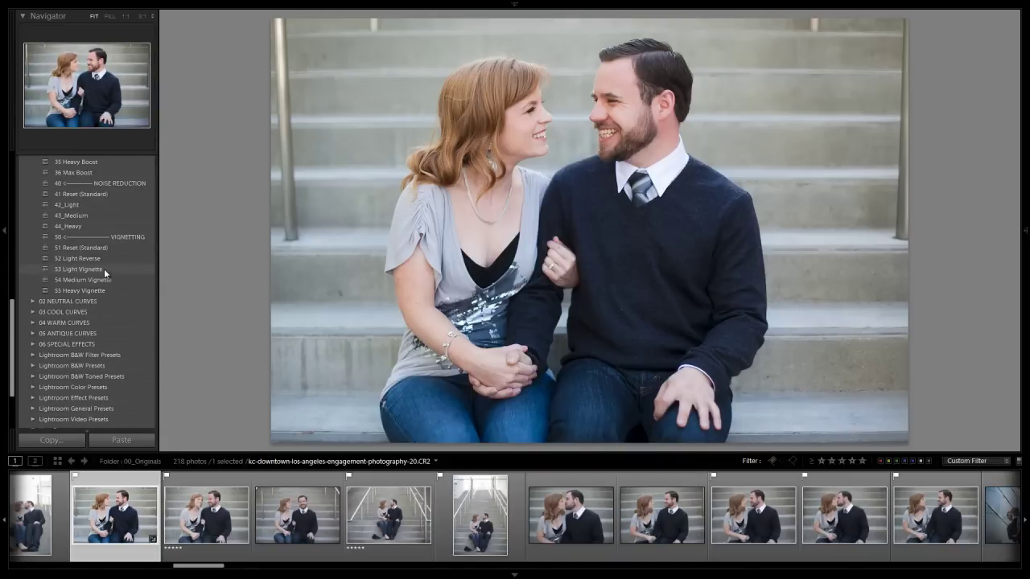
{"action": "left_click", "coordinate": [104, 268]}
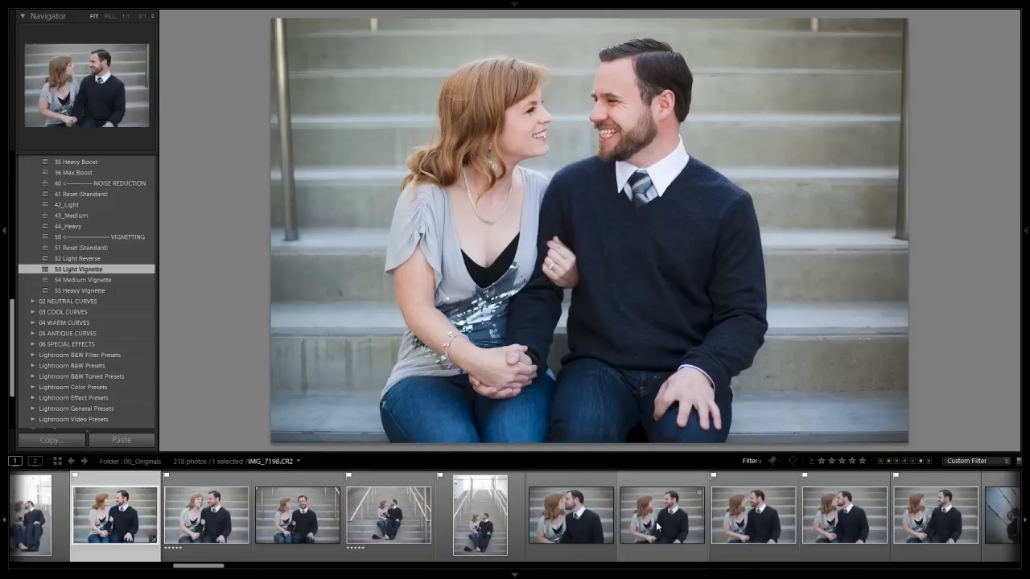
Step: Give the next stairs photo 08 Portrait Magic plus 05 Lighten +1/2
{"action": "left_click", "coordinate": [912, 518]}
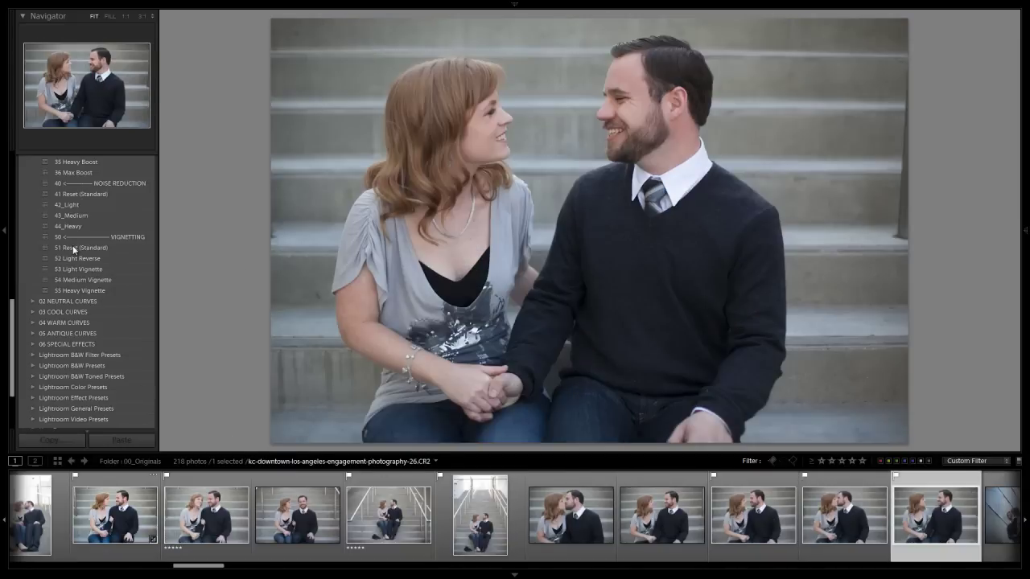
{"action": "scroll", "coordinate": [76, 233], "scroll_direction": "up", "scroll_amount": 10}
{"action": "left_click", "coordinate": [56, 258]}
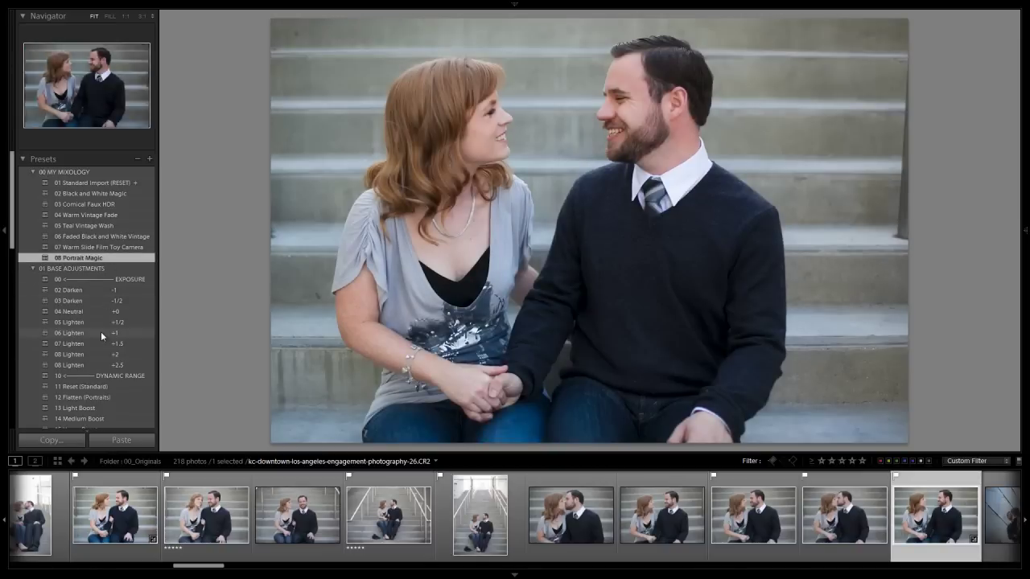
{"action": "left_click", "coordinate": [117, 321]}
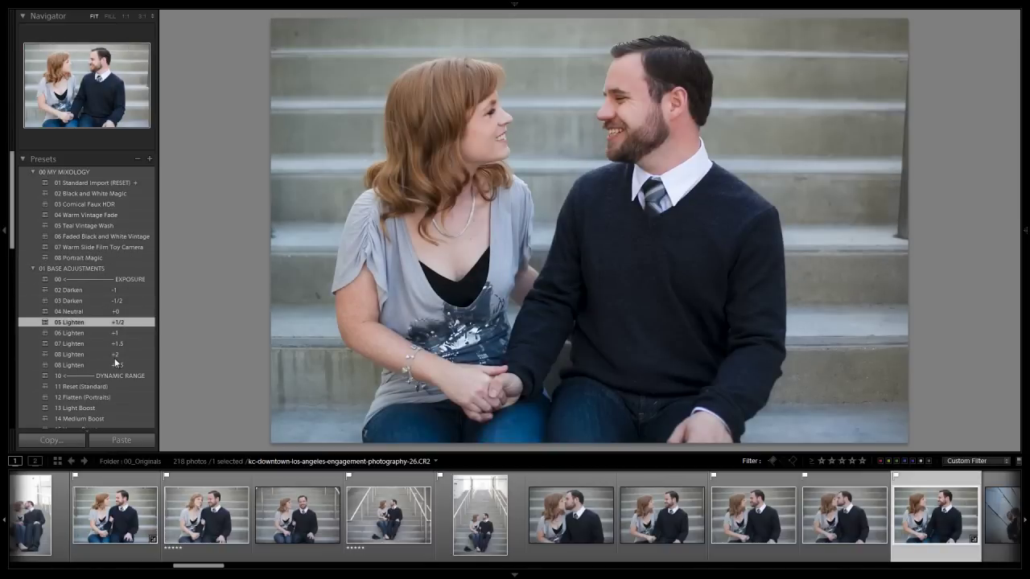